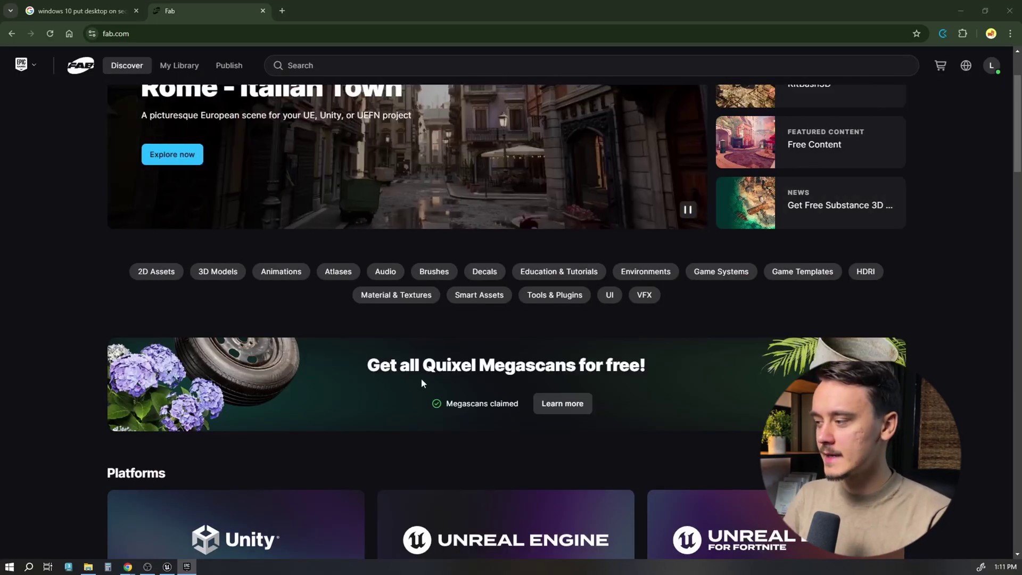
- Highlight the free Quixel Megascans offer already marked as claimed on fab.com
drag(347, 367, 678, 372)
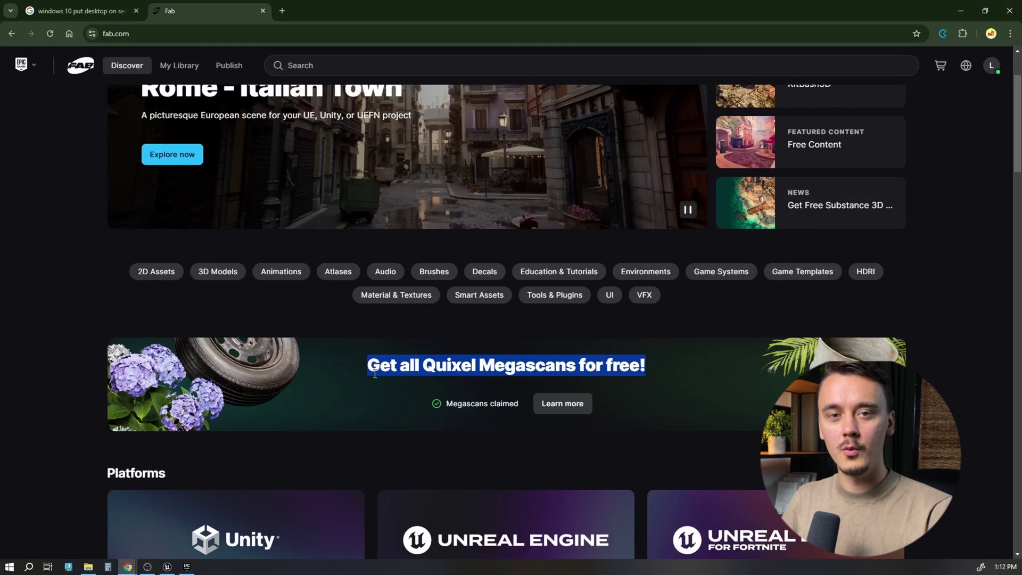
- Bring up the Epic Games Launcher's Library of engines and projects
click(187, 566)
click(266, 90)
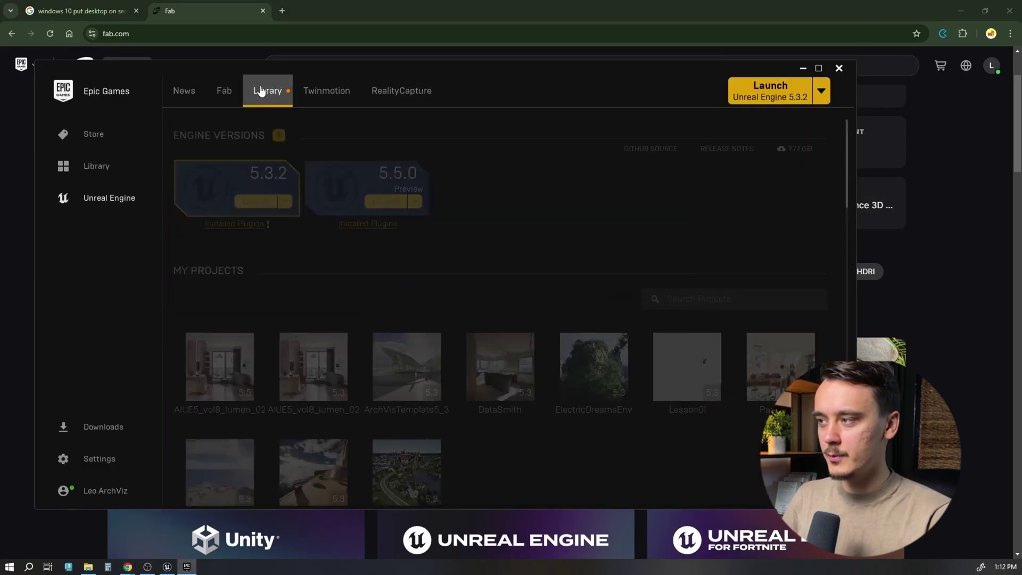
scroll(681, 320, down, 3)
scroll(669, 273, down, 1)
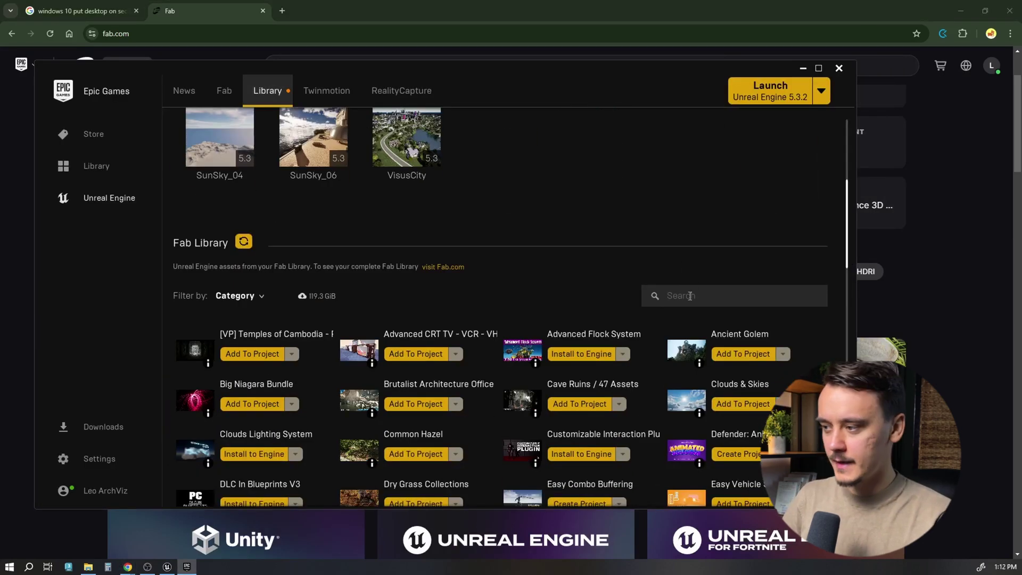
- Search 'fab' and confirm the Fab UE Plugin is already installed to the engine
text(fab)
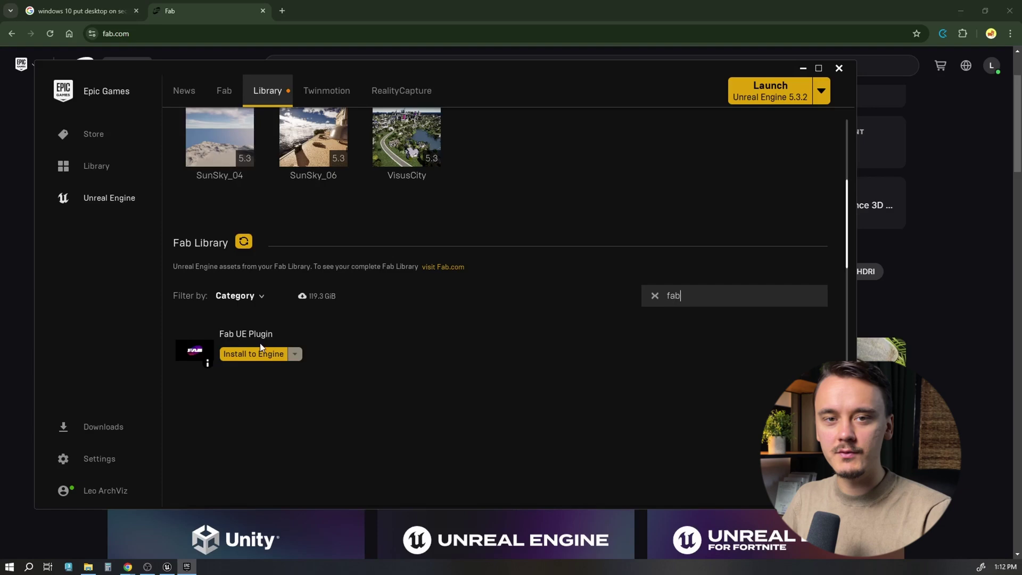
mouse_move(208, 364)
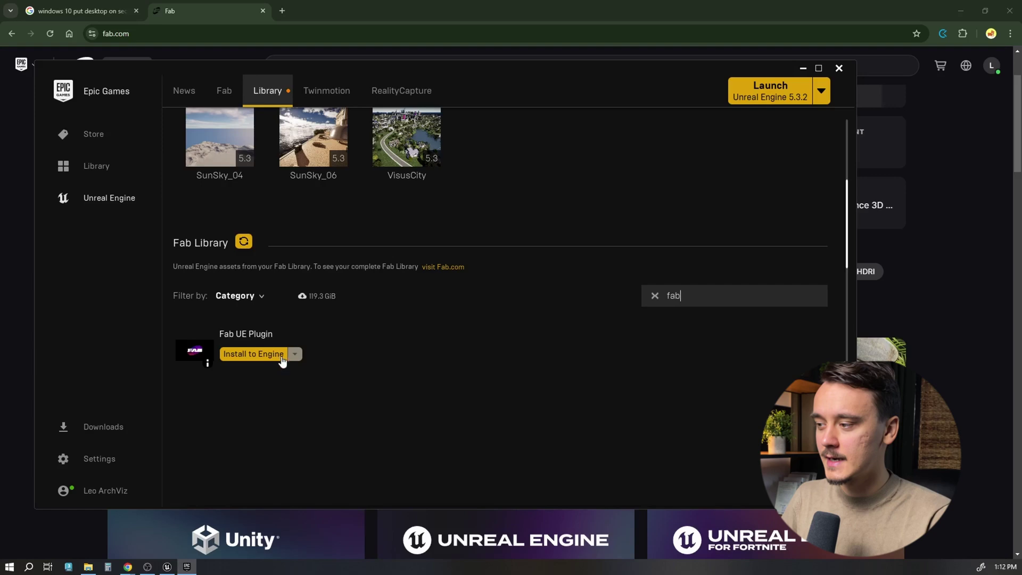
click(293, 352)
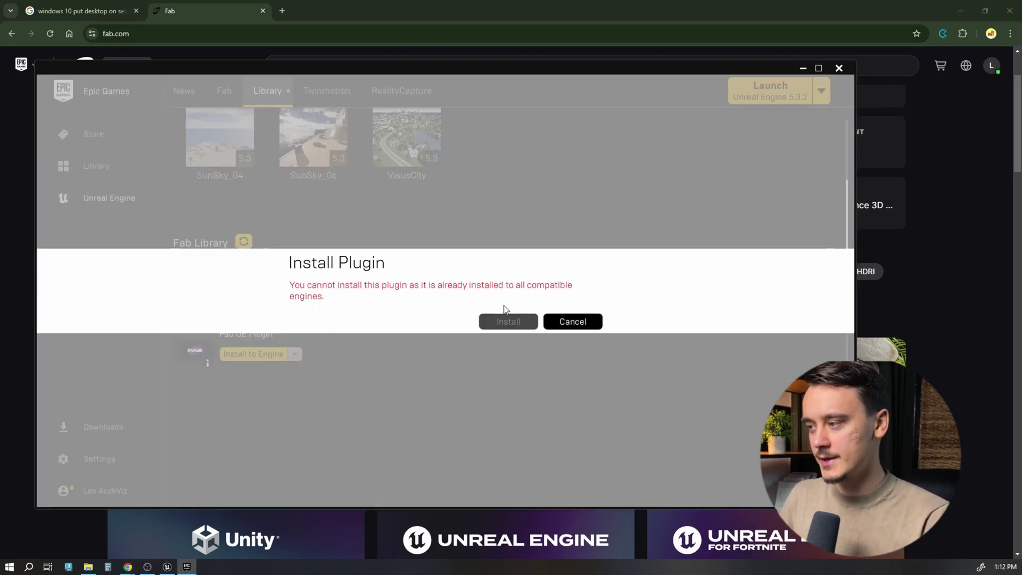
click(554, 320)
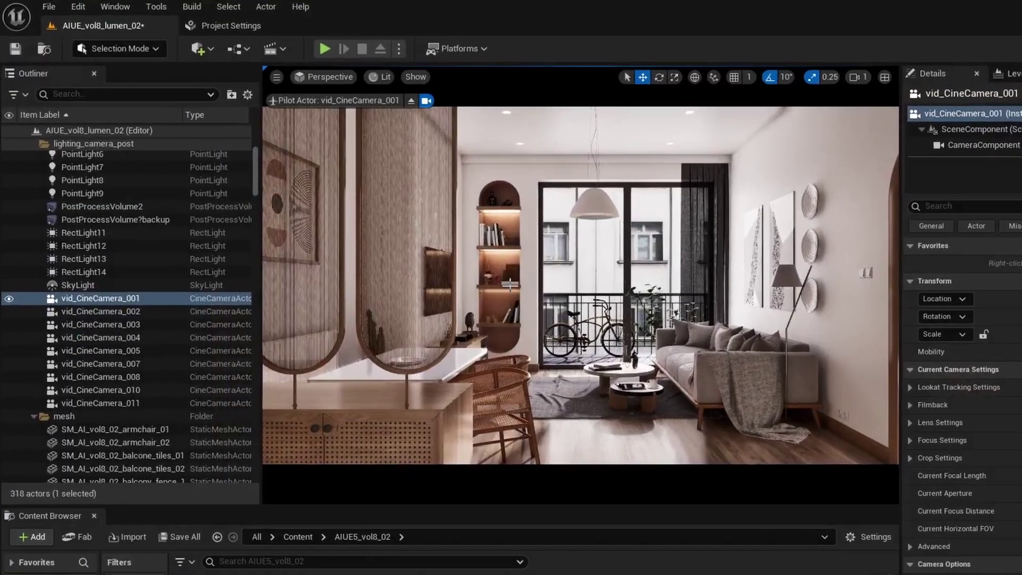
- Open Window > Fab in the editor and sign in with the Epic Games account
click(80, 9)
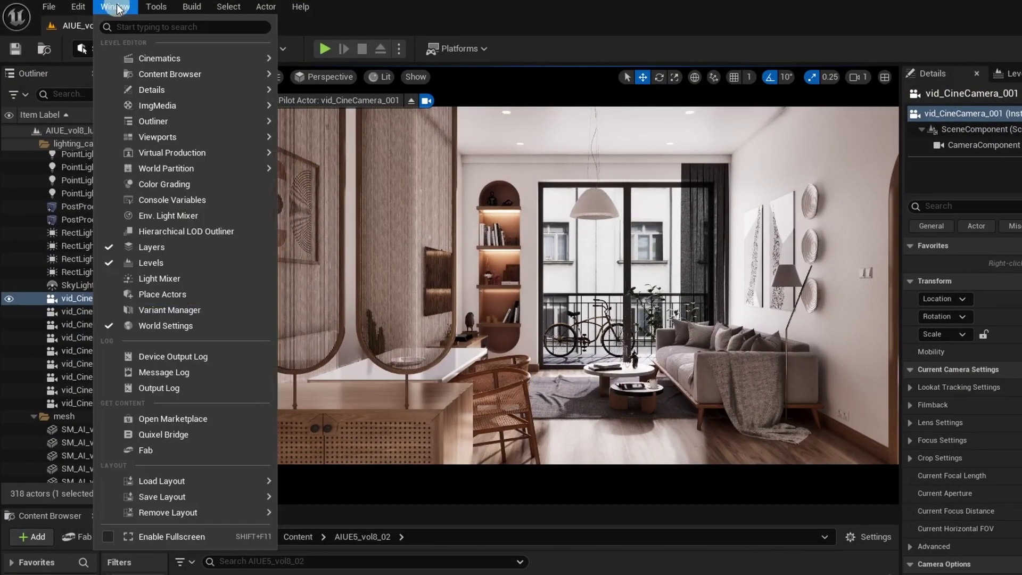
click(190, 450)
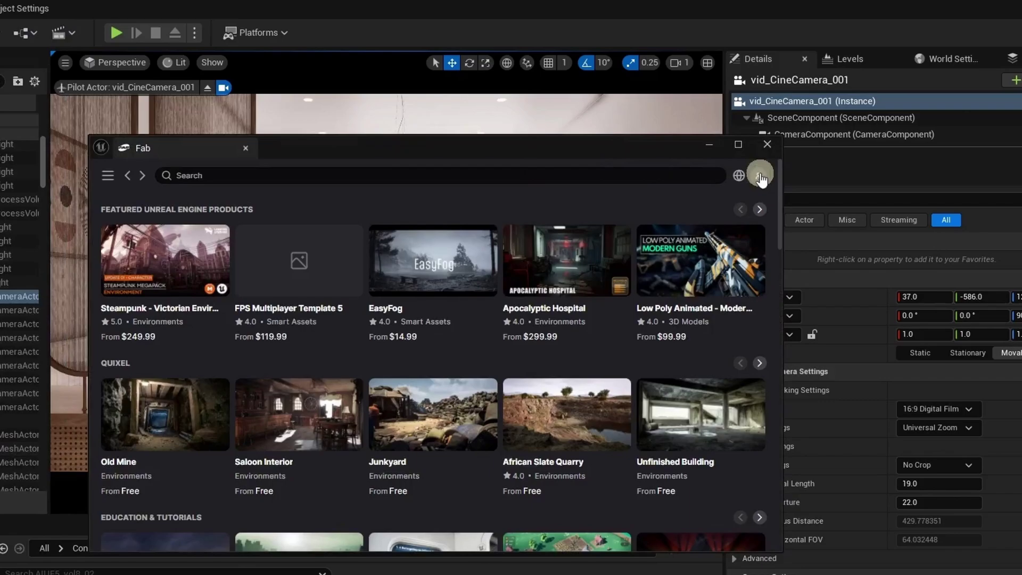
click(760, 175)
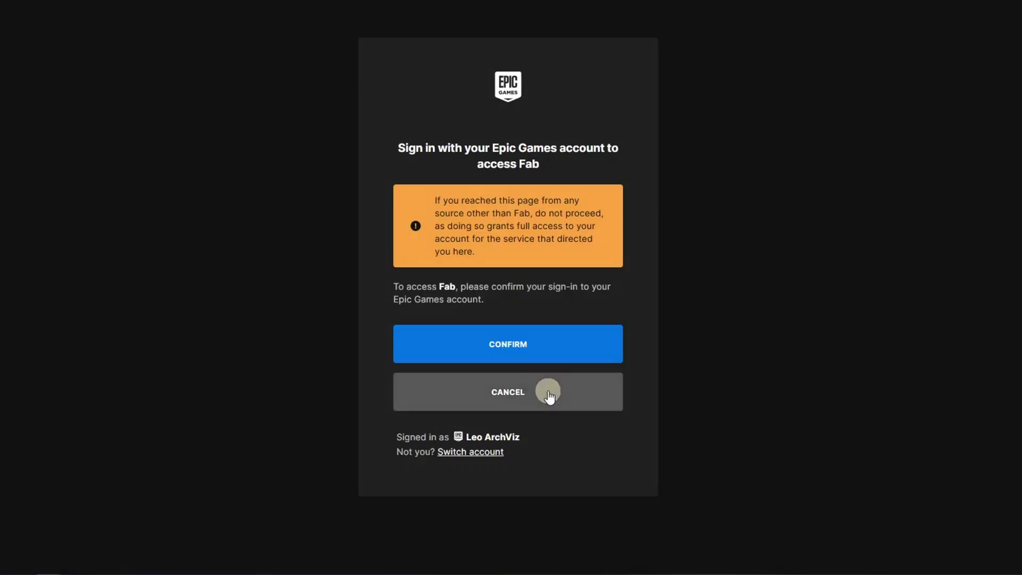
click(495, 352)
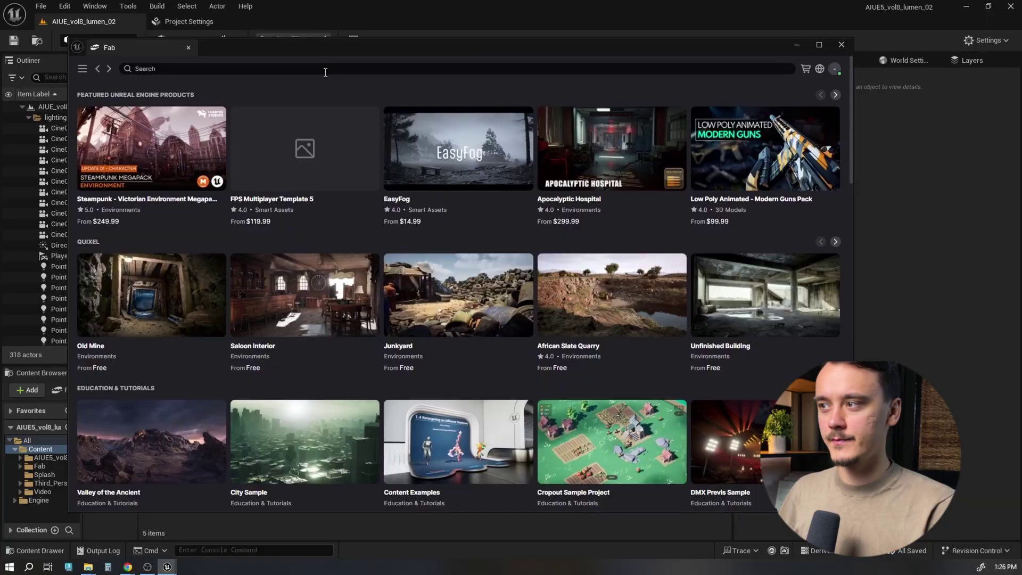
- Search the Fab store for 'quixel' and filter results to Quixel products
click(325, 72)
text(quixel)
key(Return)
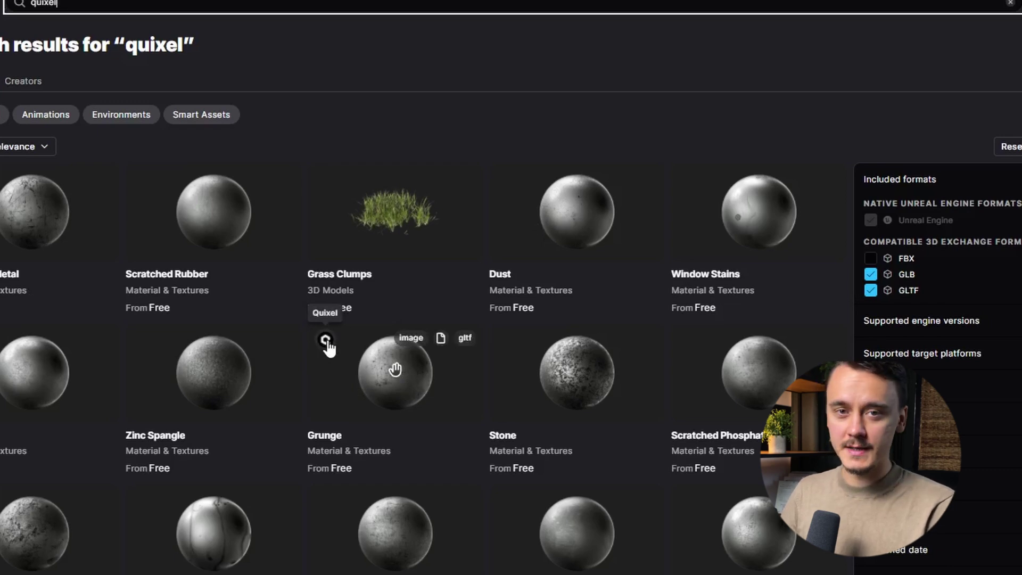
click(326, 339)
scroll(399, 339, down, 5)
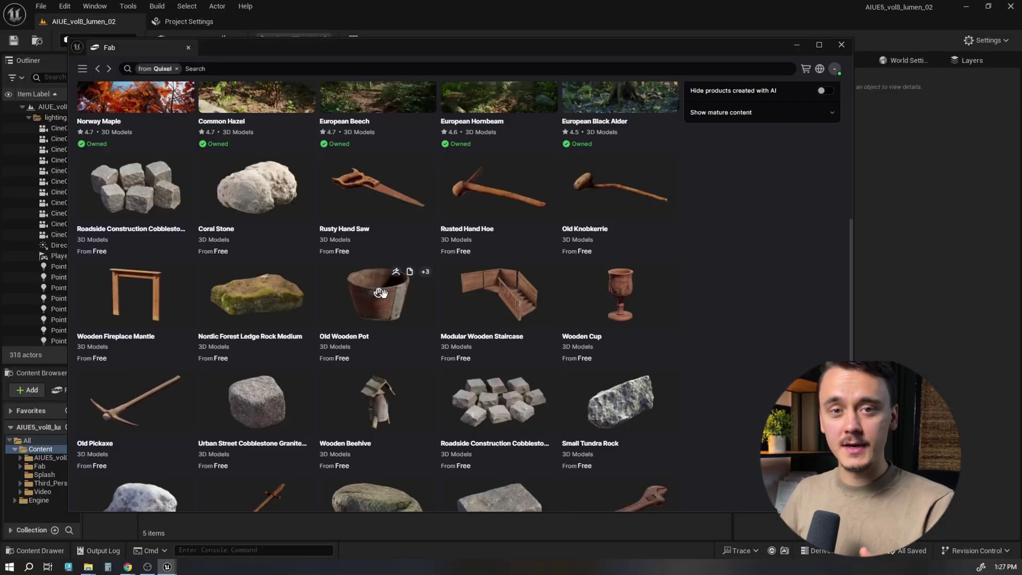
- Add the Old Wooden Pot to the project at High quality
click(381, 292)
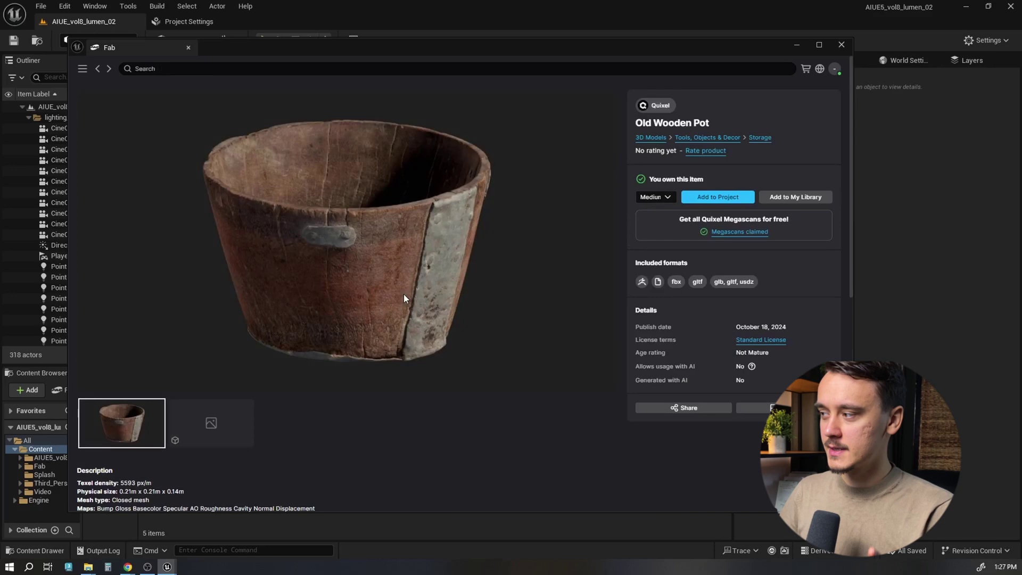
click(660, 198)
click(657, 219)
click(720, 197)
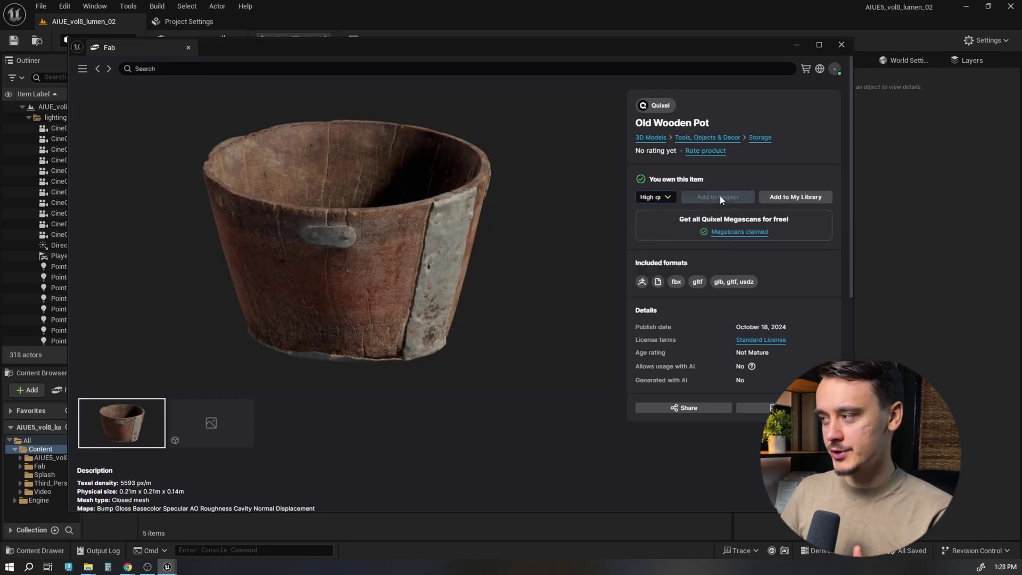
drag(678, 46, 559, 56)
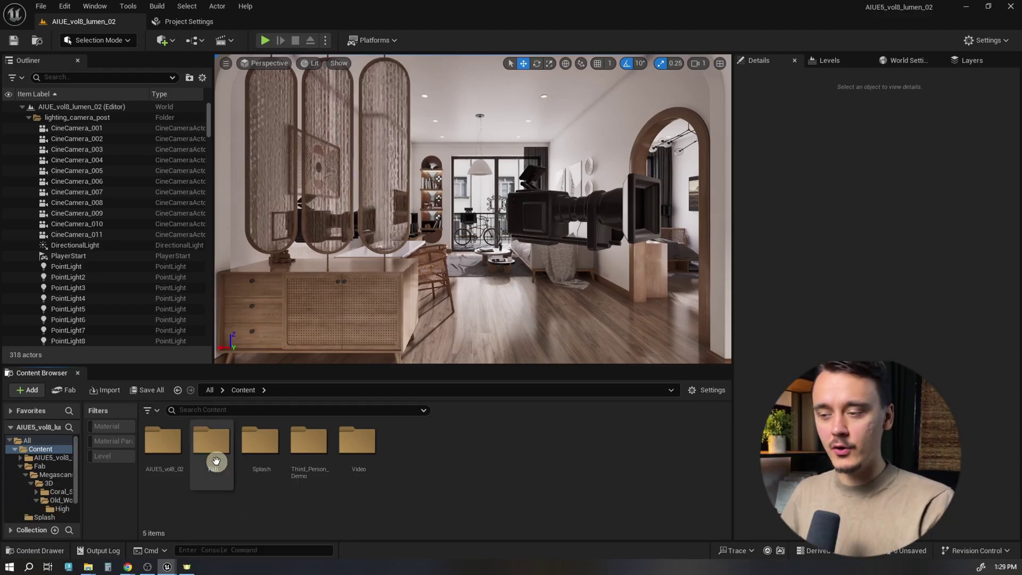
- Place the wooden pot mesh from the Fab/Megascans folder into the interior scene
double_click(212, 458)
double_click(165, 463)
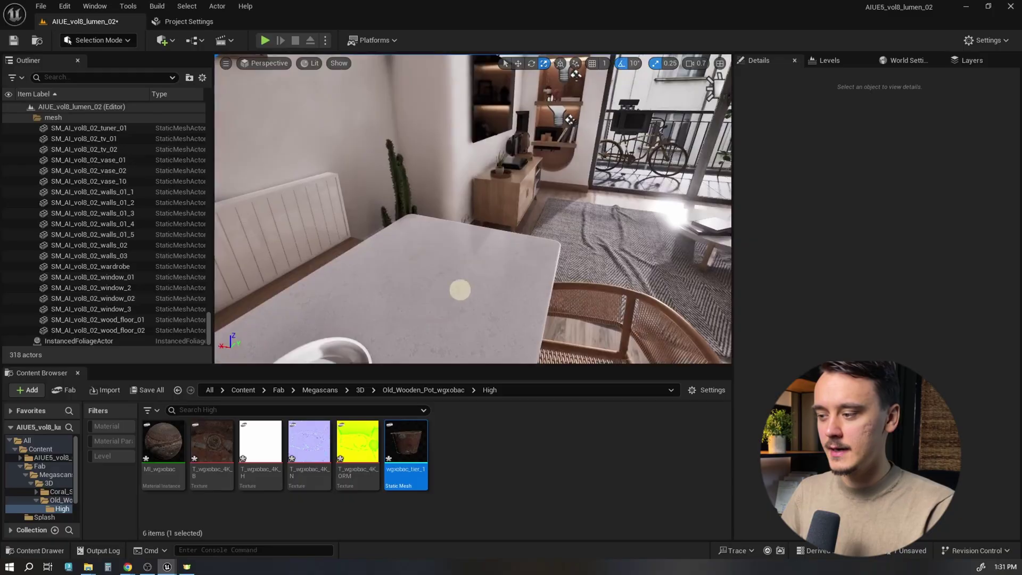
drag(416, 447, 428, 280)
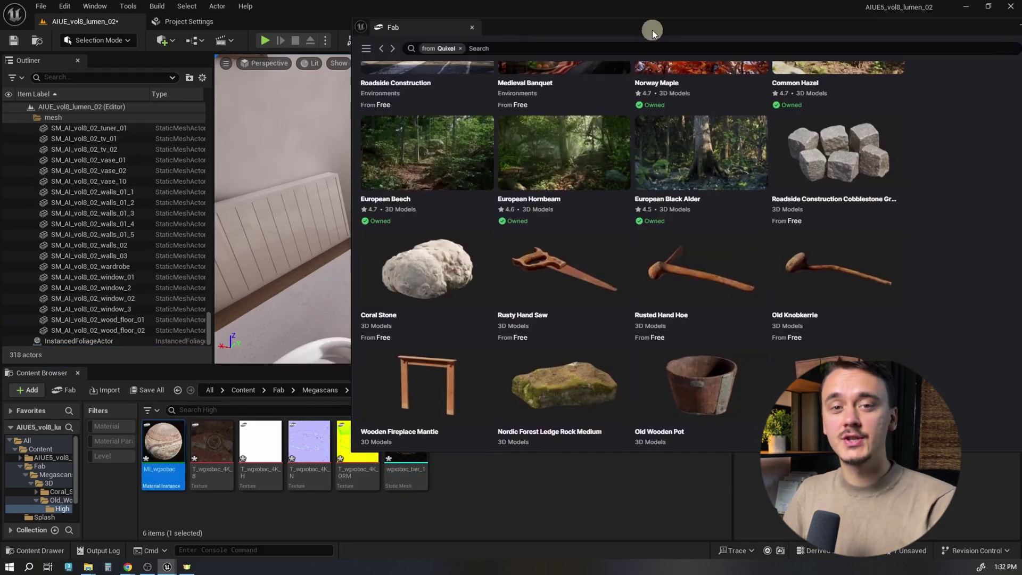
drag(659, 30, 699, 34)
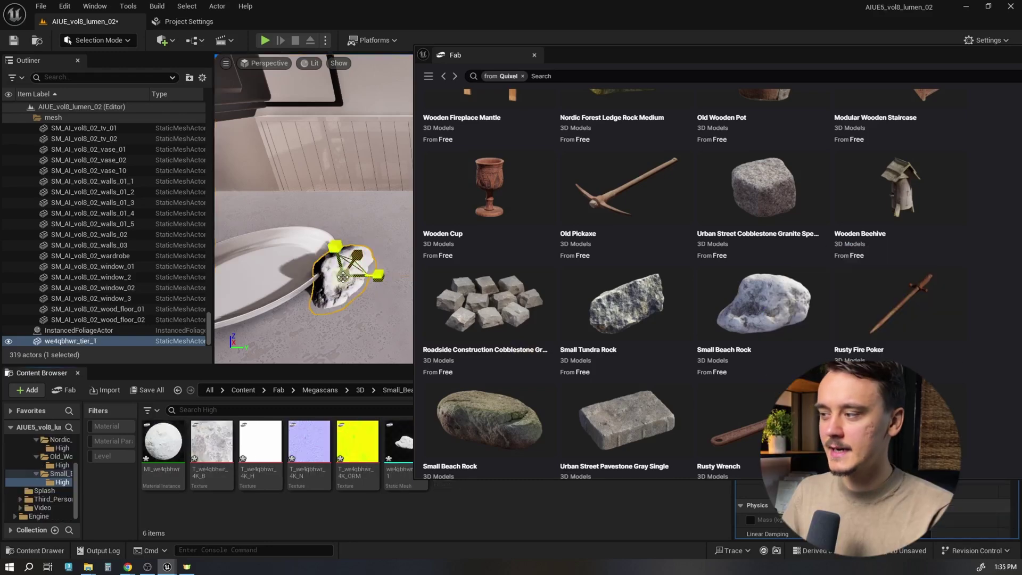
- Scale up the Small Beach Rock on the table and reframe the viewport
drag(344, 275, 312, 297)
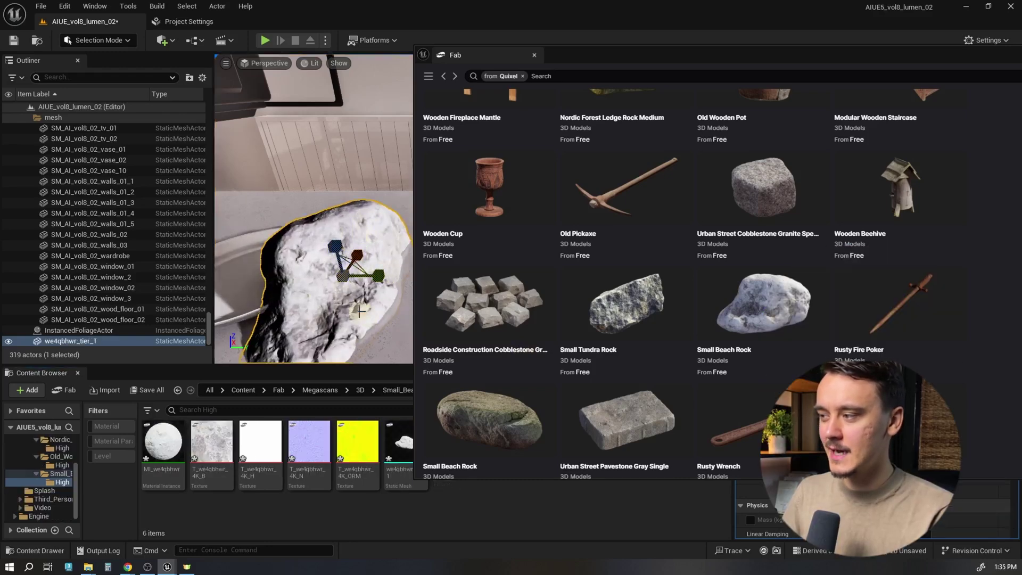
scroll(360, 311, down, 3)
scroll(758, 303, down, 2)
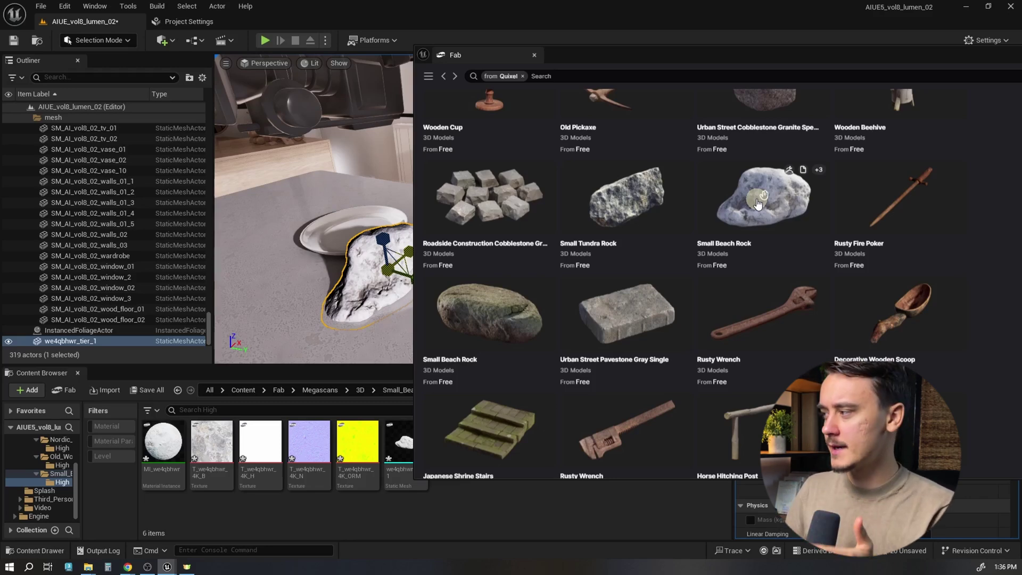
- Set the Small Beach Rock's download quality to Medium
click(758, 201)
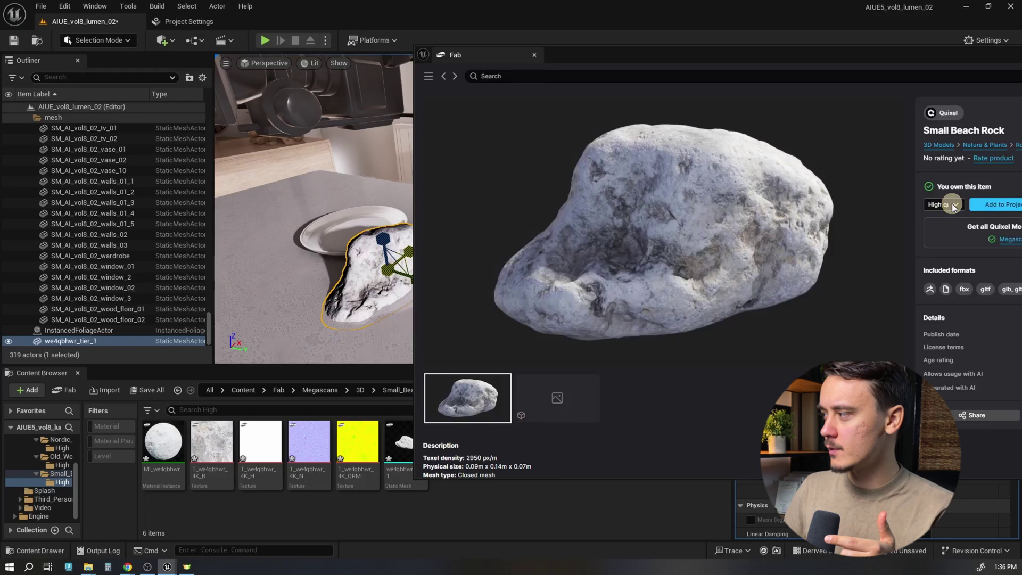
click(954, 207)
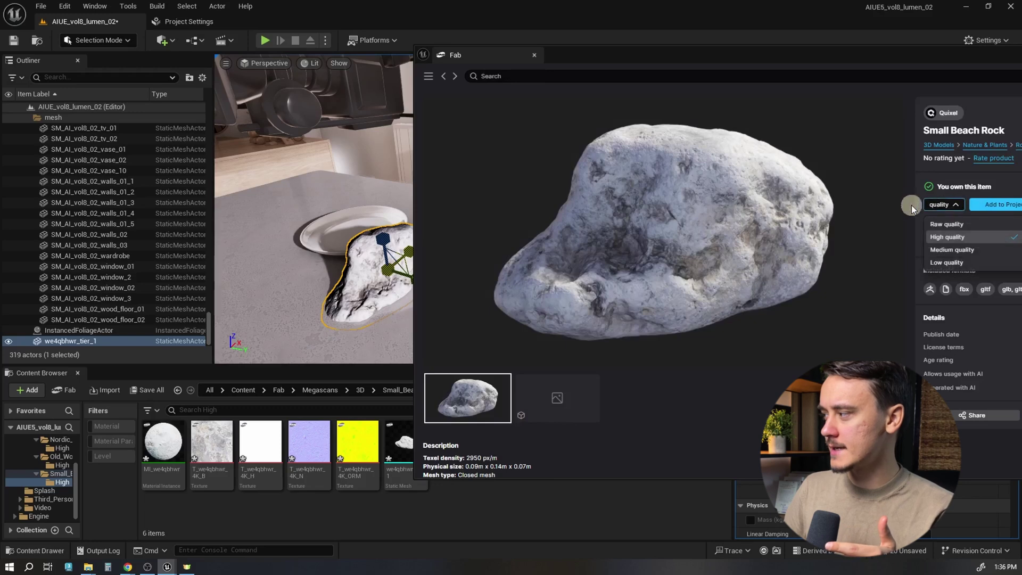
click(955, 250)
- Drag the Small Beach Rock and Urban Street Pavestone Gray Single into the scene, then inspect the pavestone's ORM texture
click(443, 77)
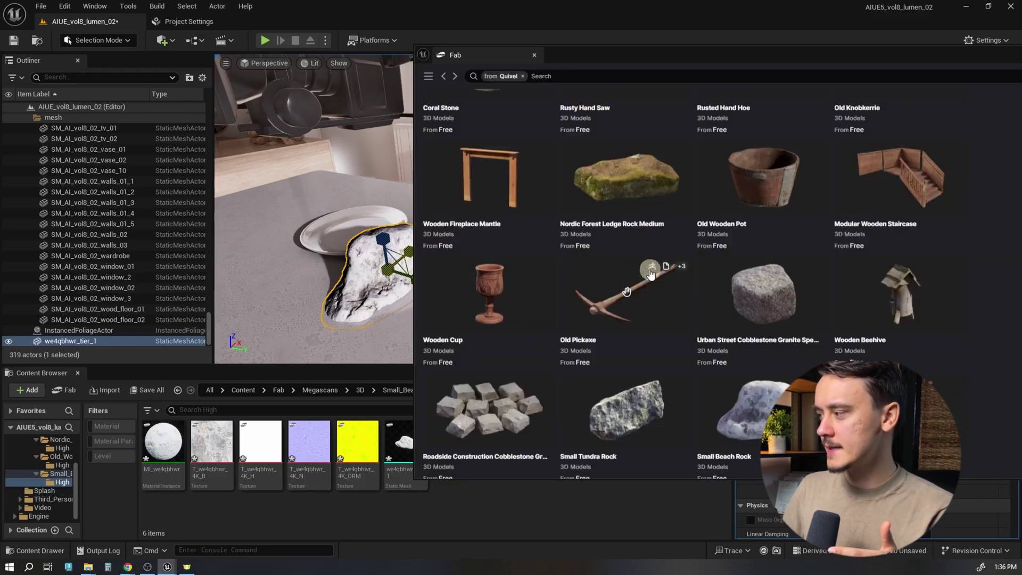
scroll(666, 293, down, 3)
drag(764, 248, 280, 269)
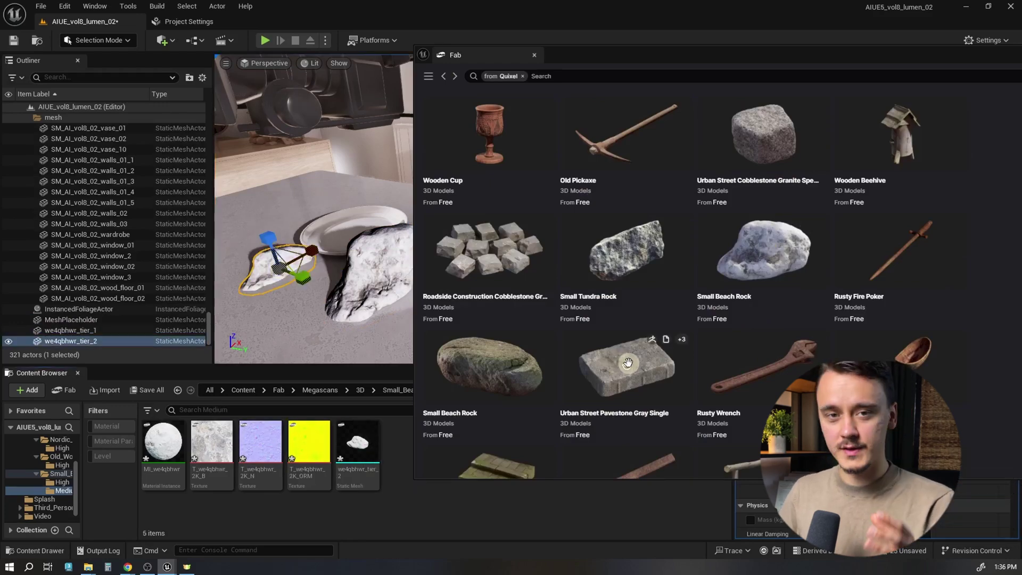
drag(629, 362, 270, 320)
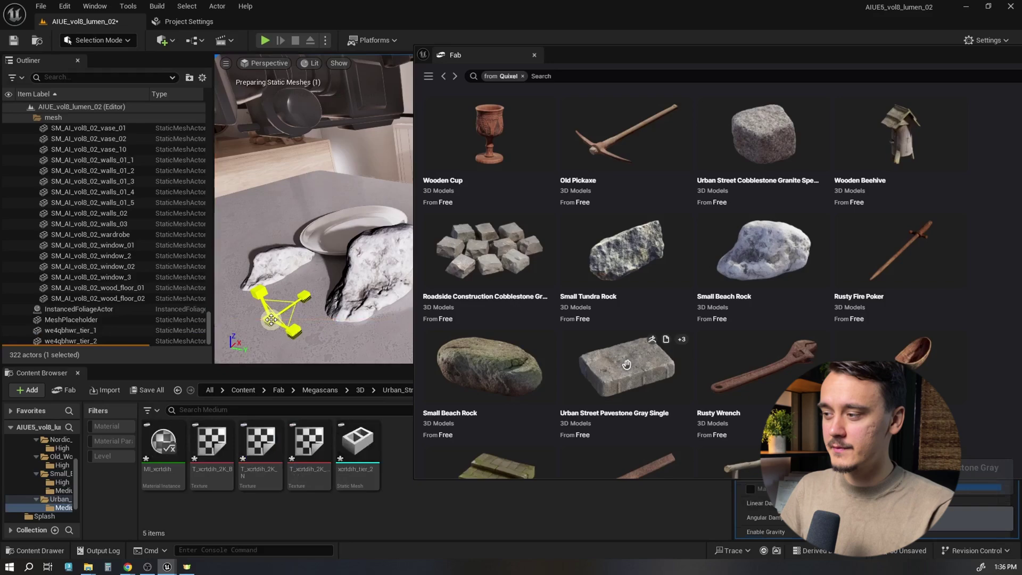
click(311, 469)
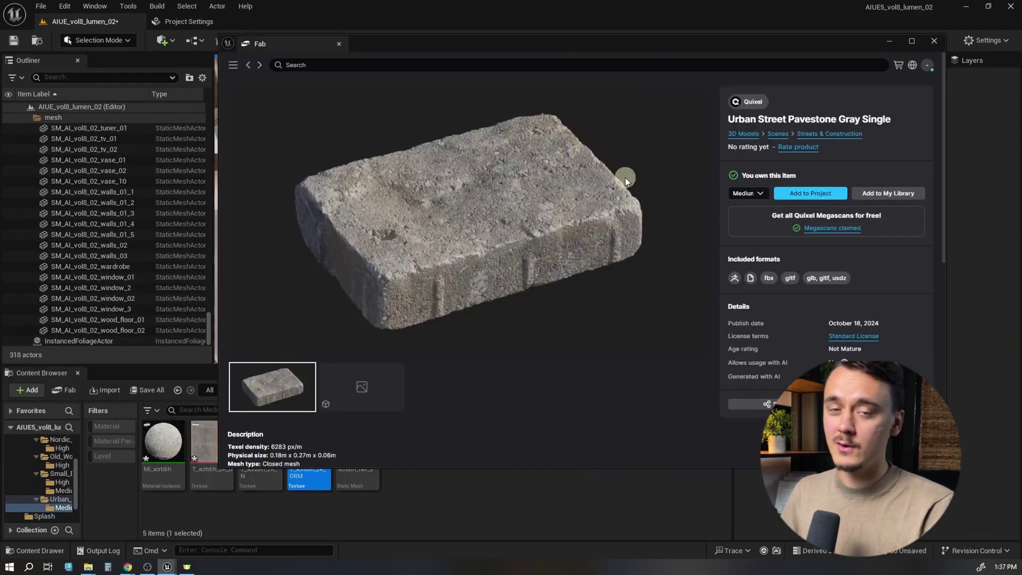
- Add the pavestone to My Library, copy its title and remove the My Library filter
click(868, 194)
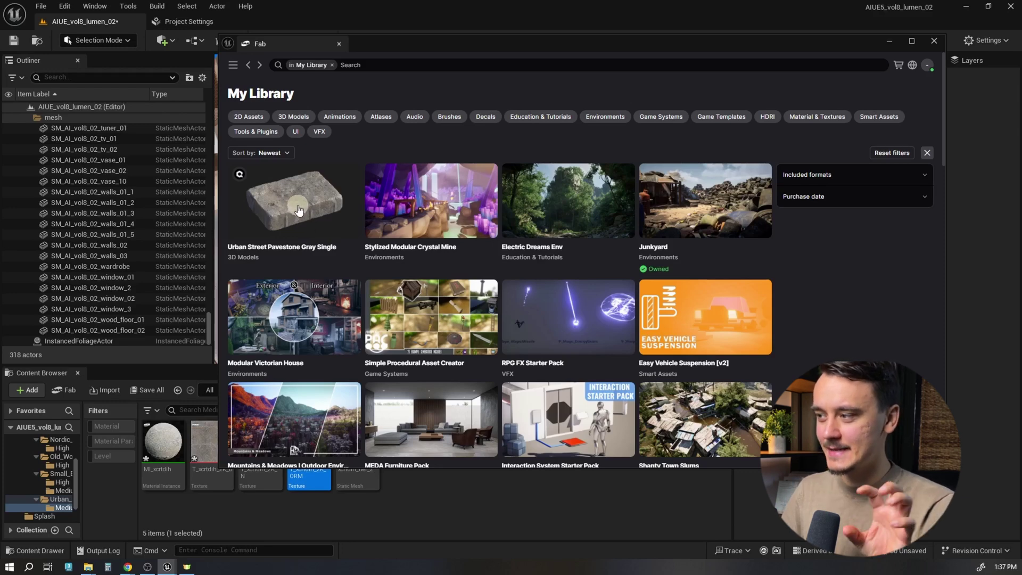
drag(298, 210, 459, 208)
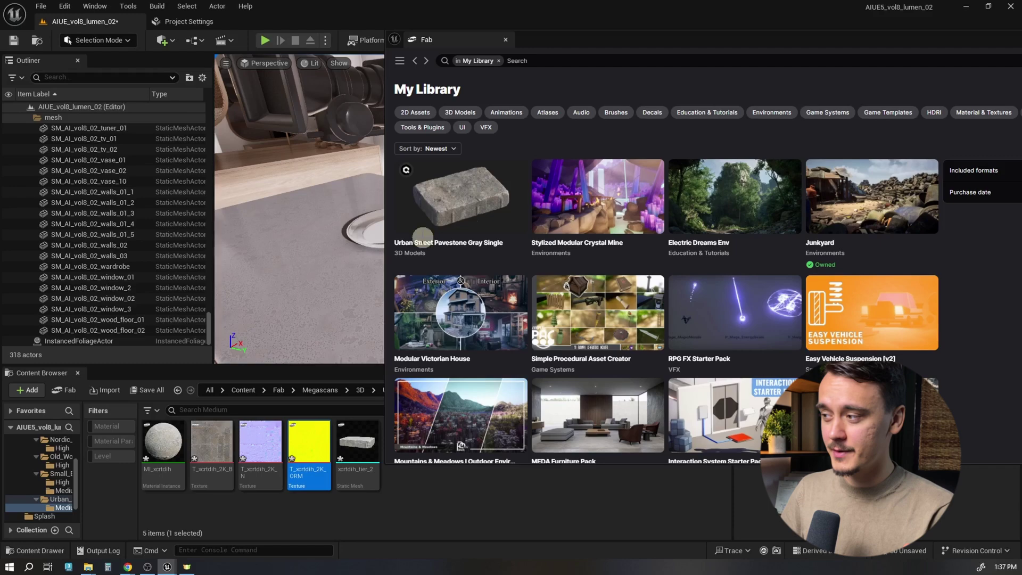
triple_click(503, 243)
key(ctrl+c)
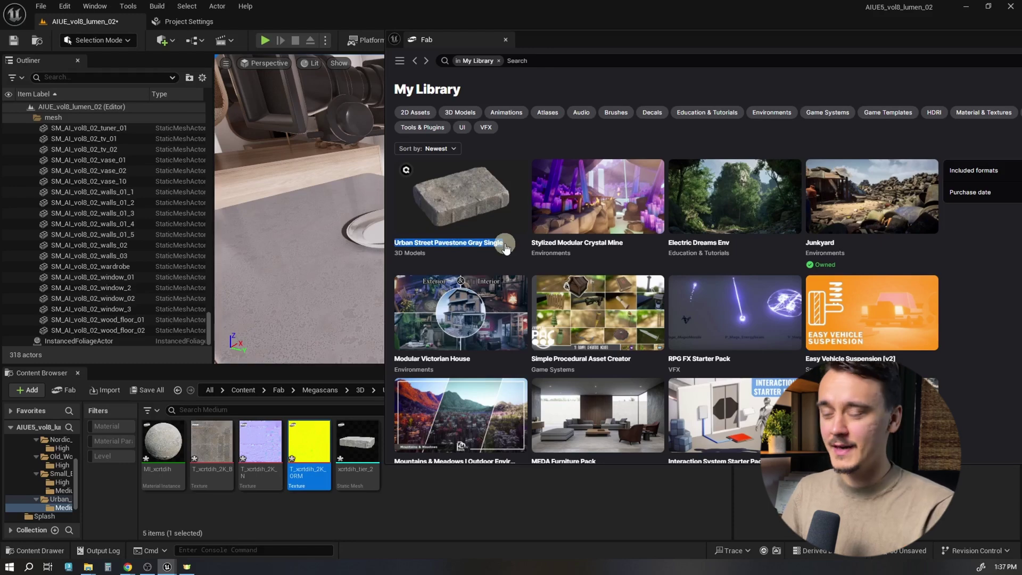
click(498, 62)
- Search the pasted pavestone title across Fab and drag the result into the scene
key(ctrl+v)
key(Return)
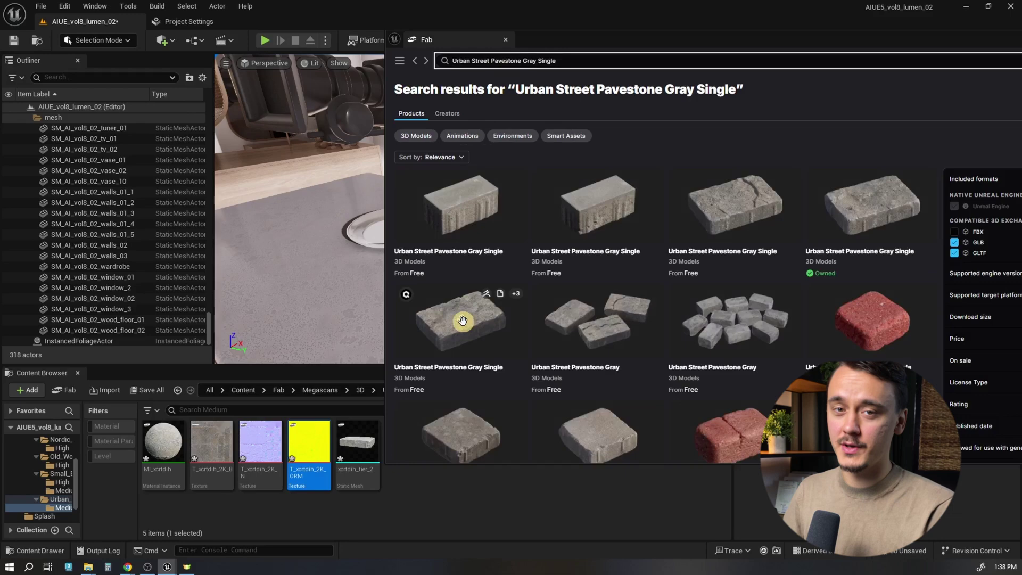
drag(463, 320, 263, 250)
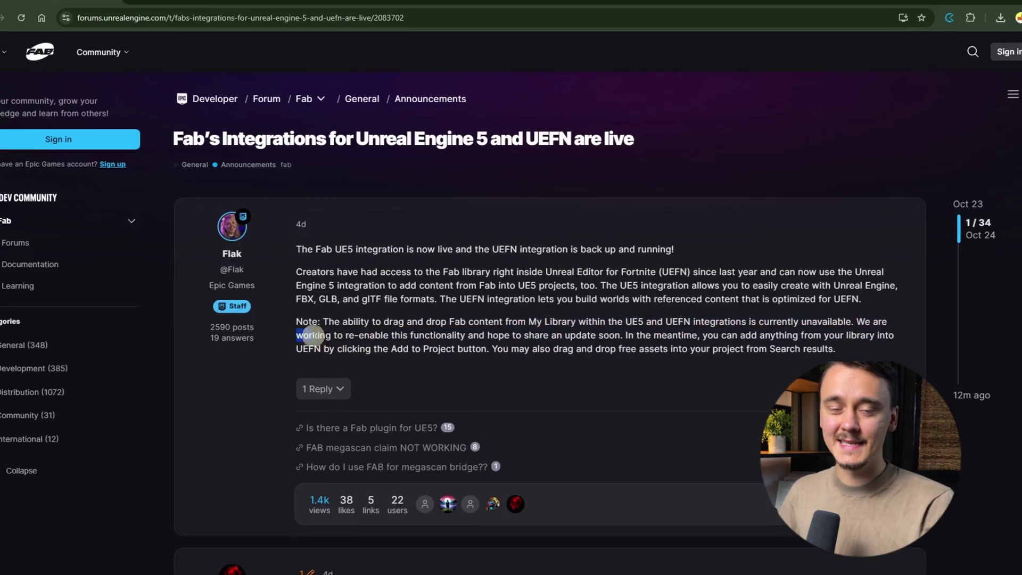
drag(305, 338, 647, 344)
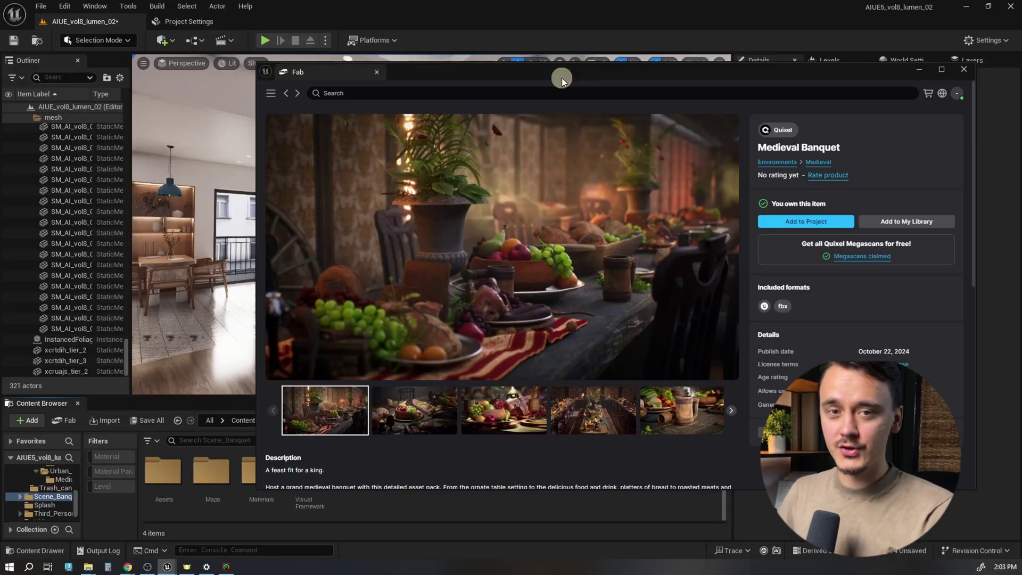
- Add the Medieval Banquet pack to the project and check its supported engine version, 5.4
click(787, 223)
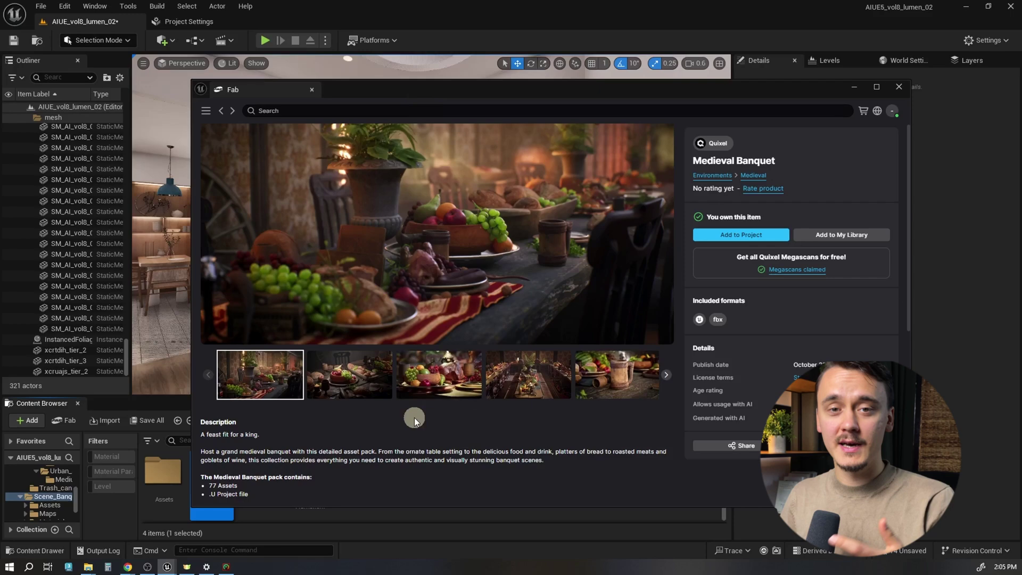
scroll(414, 418, down, 5)
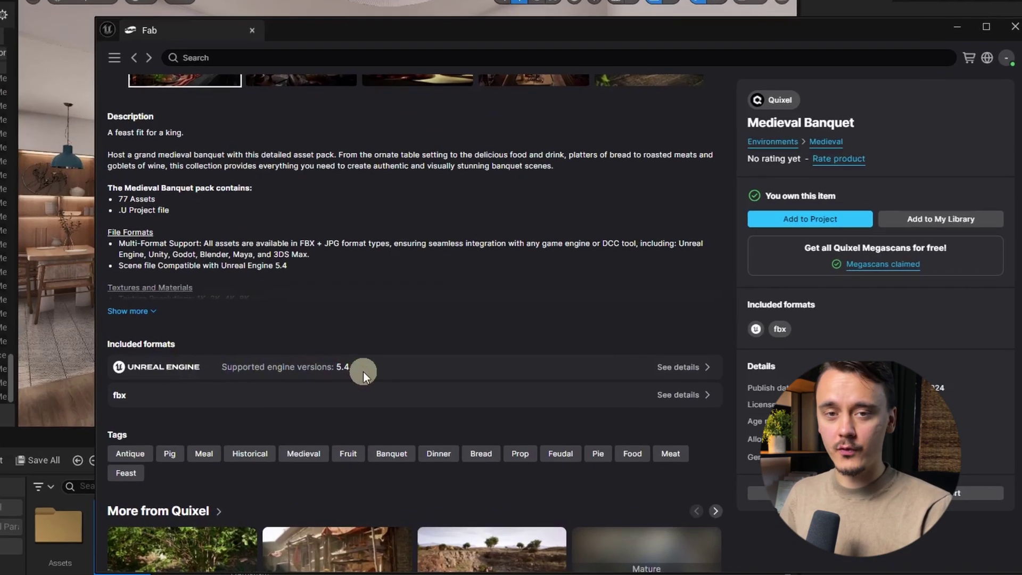
drag(363, 371, 272, 367)
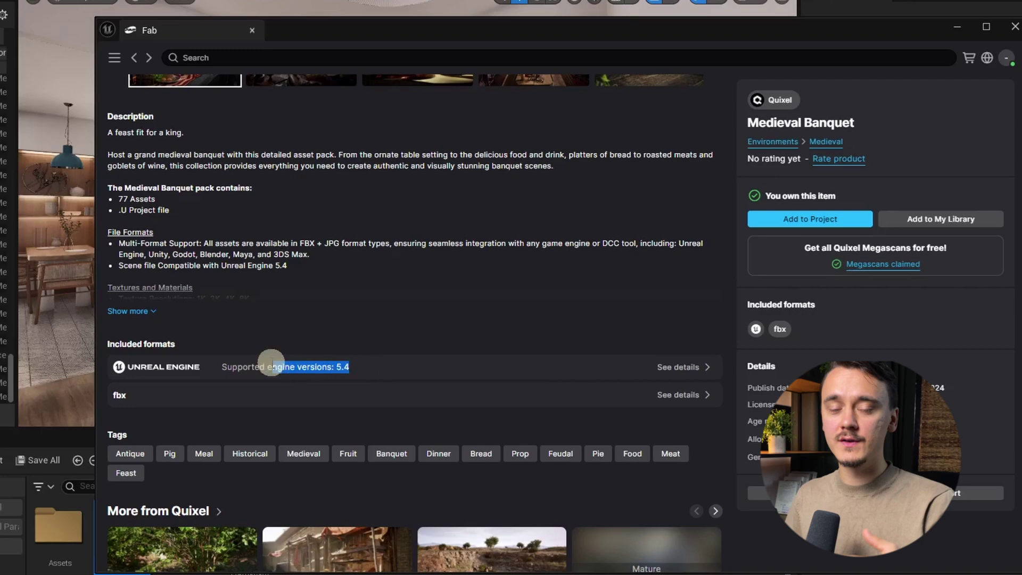
click(272, 364)
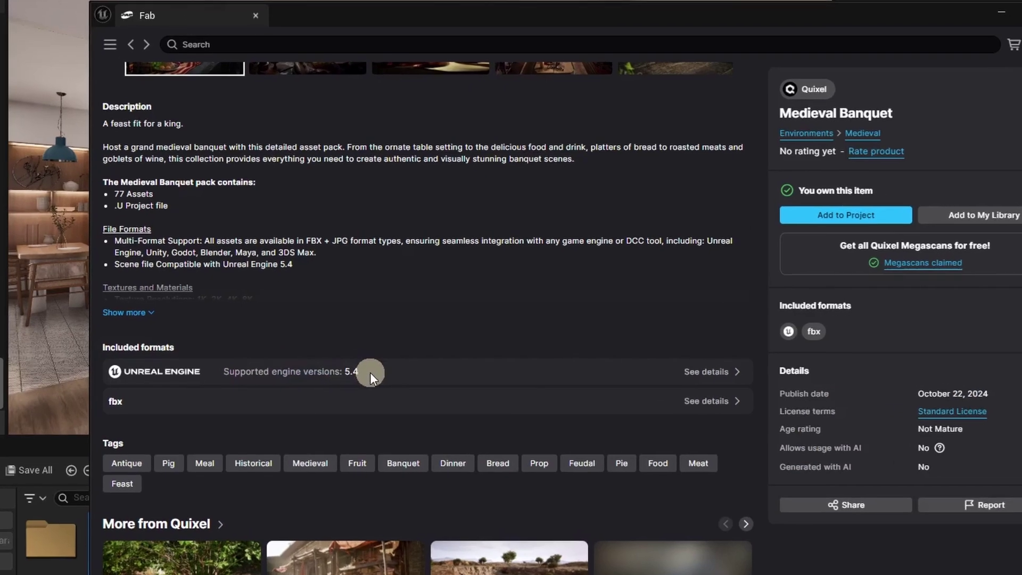
drag(365, 371, 220, 366)
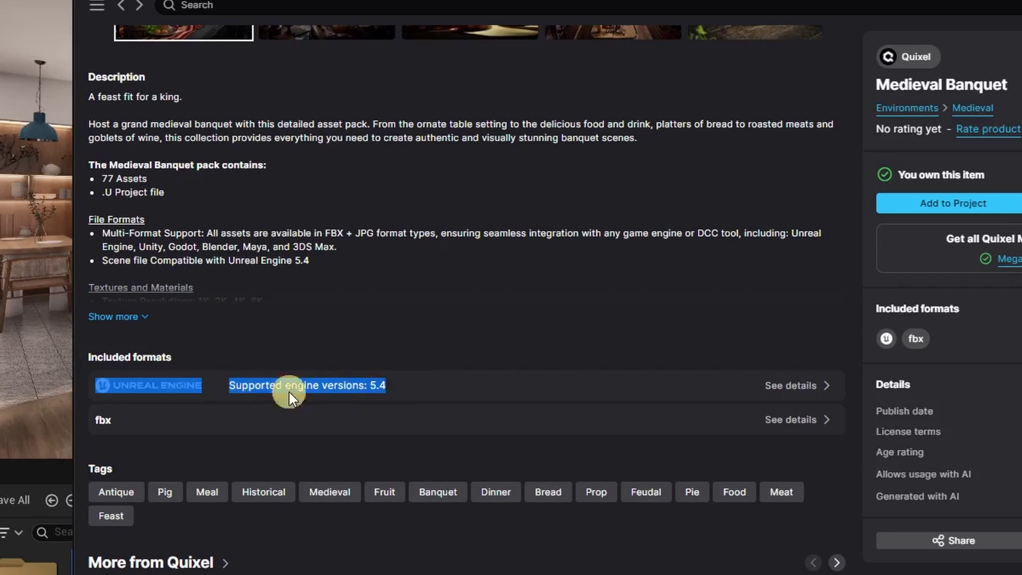
click(273, 379)
scroll(501, 382, up, 3)
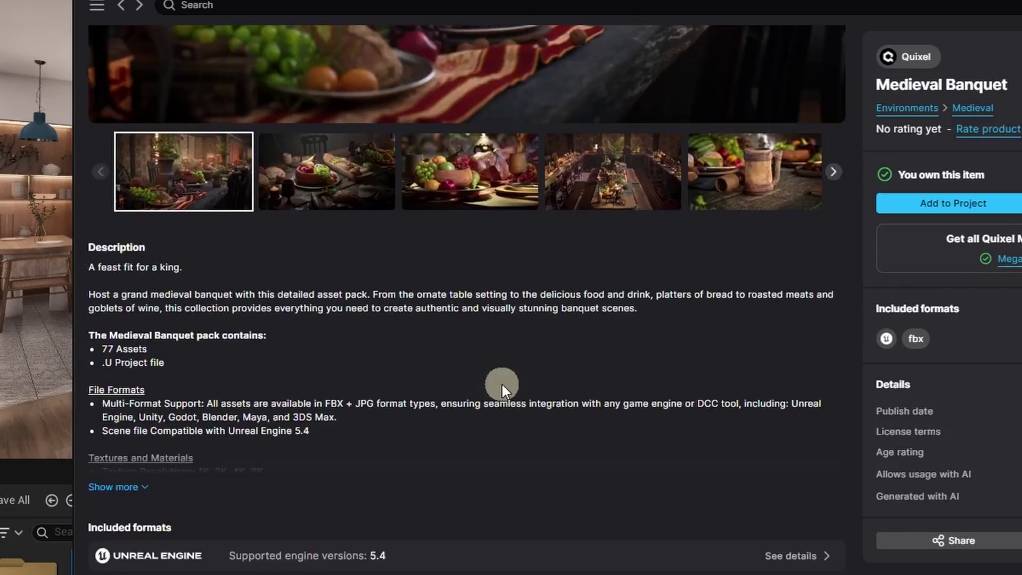